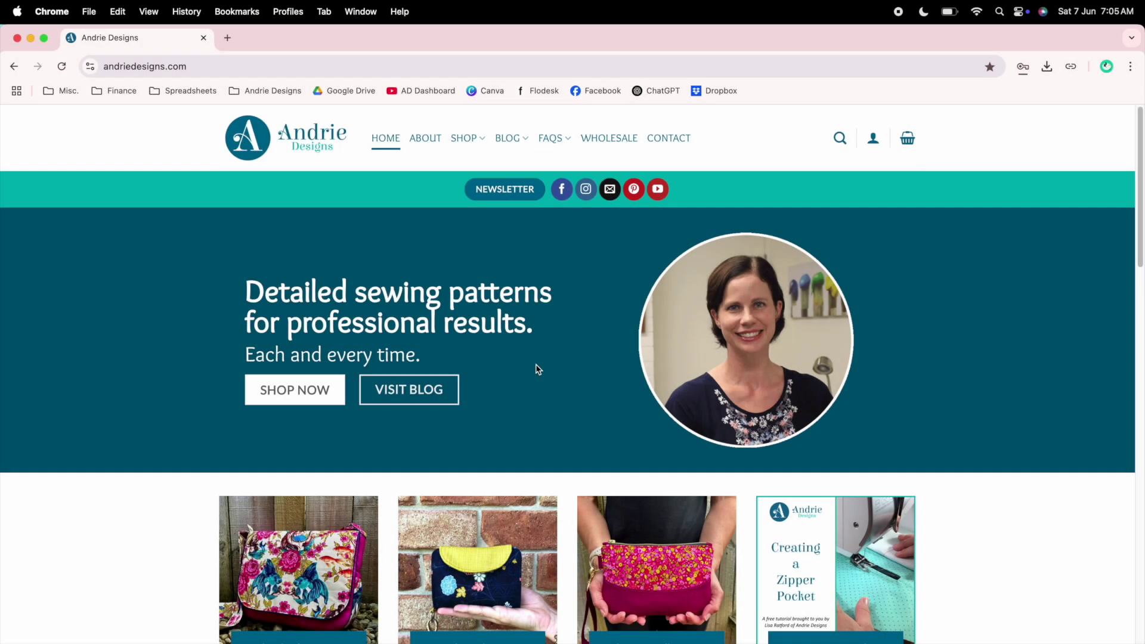
Step: Open the 'A Wider Complete Messenger Bag' post from BLOG > Pattern Hacks and start selecting its text
{"action": "mouse_move", "coordinate": [517, 140]}
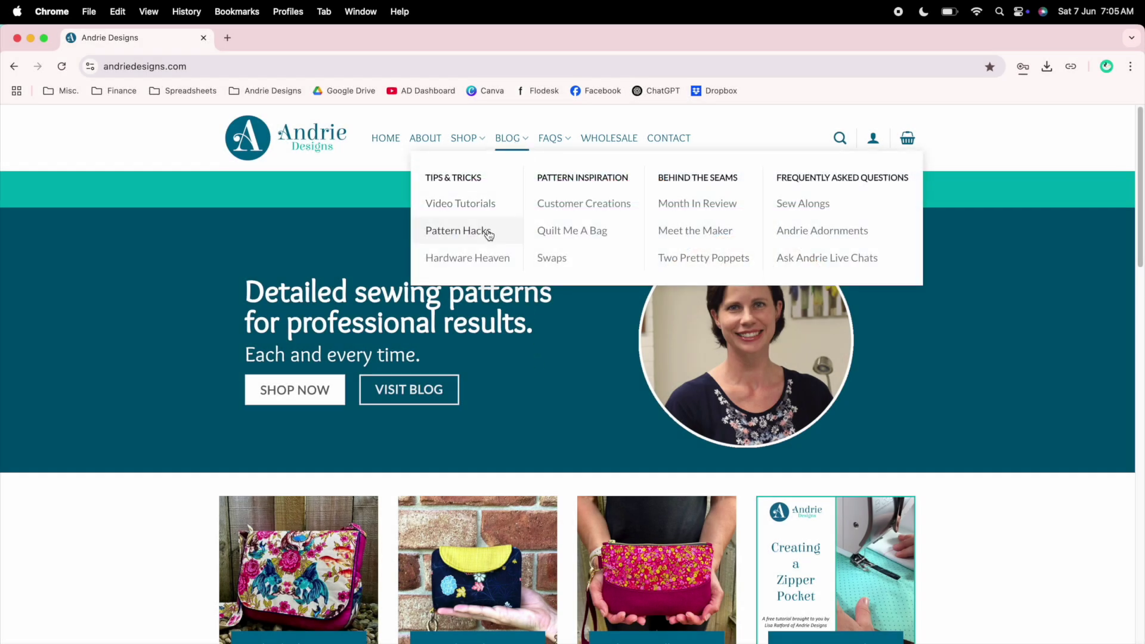
{"action": "left_click", "coordinate": [488, 233]}
{"action": "scroll", "coordinate": [486, 389], "scroll_direction": "down", "scroll_amount": 3}
{"action": "scroll", "coordinate": [486, 388], "scroll_direction": "down", "scroll_amount": 7}
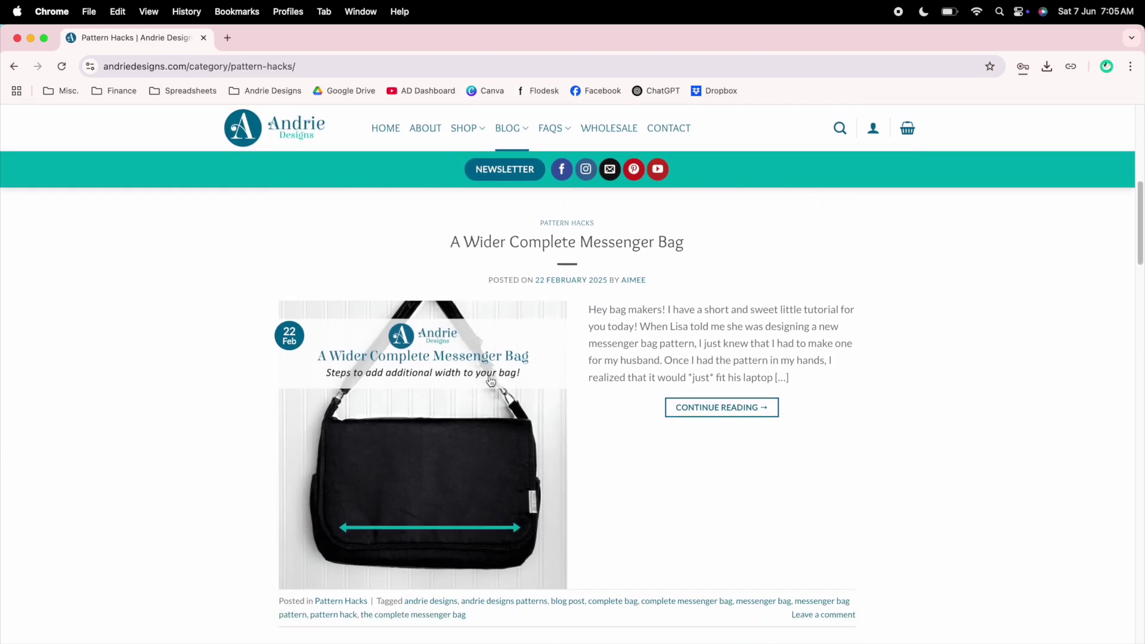
{"action": "left_click", "coordinate": [481, 404]}
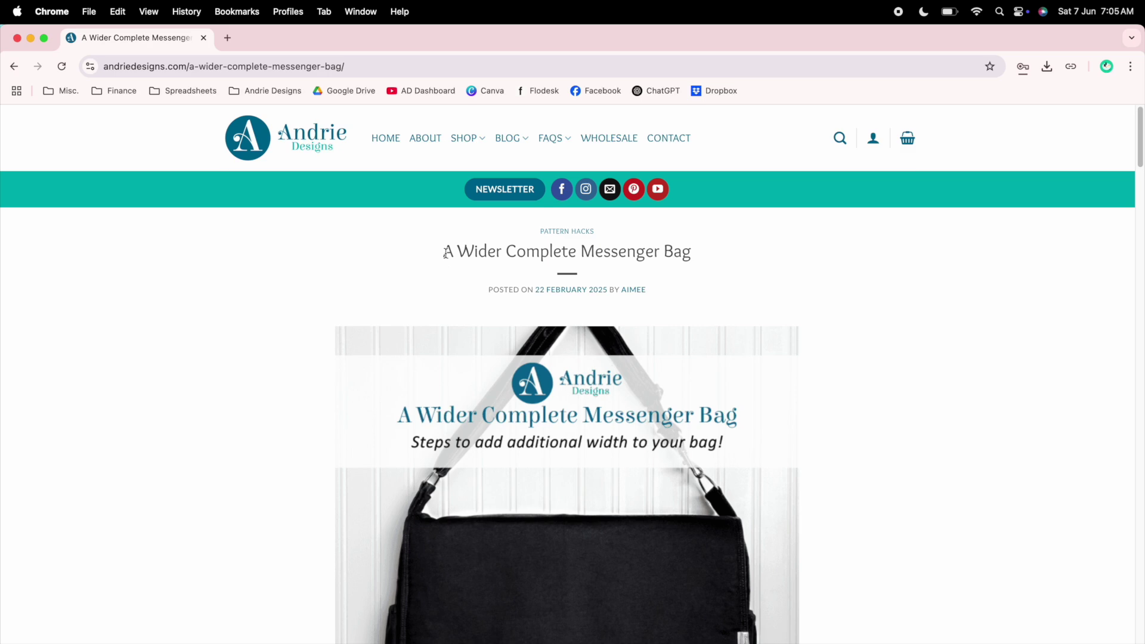
{"action": "left_click_drag", "start_coordinate": [444, 253], "coordinate": [599, 413]}
Step: Extend the selection through the messenger bag post down to 'Until next time, happy sewing!'
{"action": "scroll", "coordinate": [597, 410], "scroll_direction": "down", "scroll_amount": 10}
{"action": "scroll", "coordinate": [599, 413], "scroll_direction": "down", "scroll_amount": 15}
{"action": "scroll", "coordinate": [599, 413], "scroll_direction": "down", "scroll_amount": 15}
{"action": "scroll", "coordinate": [600, 413], "scroll_direction": "down", "scroll_amount": 15}
{"action": "scroll", "coordinate": [599, 413], "scroll_direction": "down", "scroll_amount": 4}
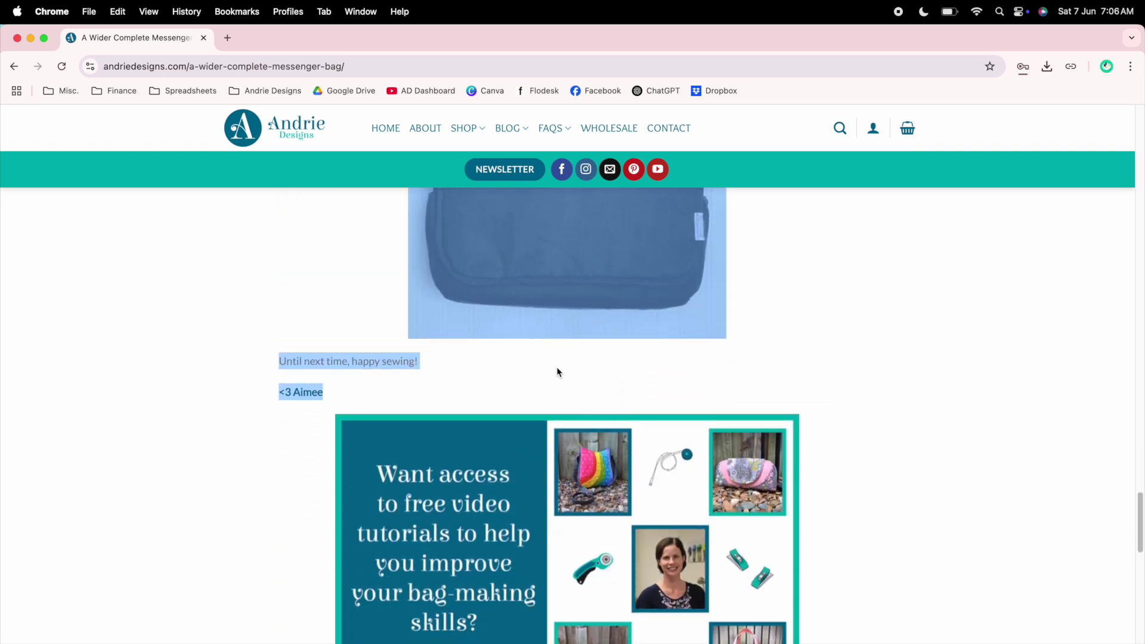
{"action": "left_click", "coordinate": [89, 12]}
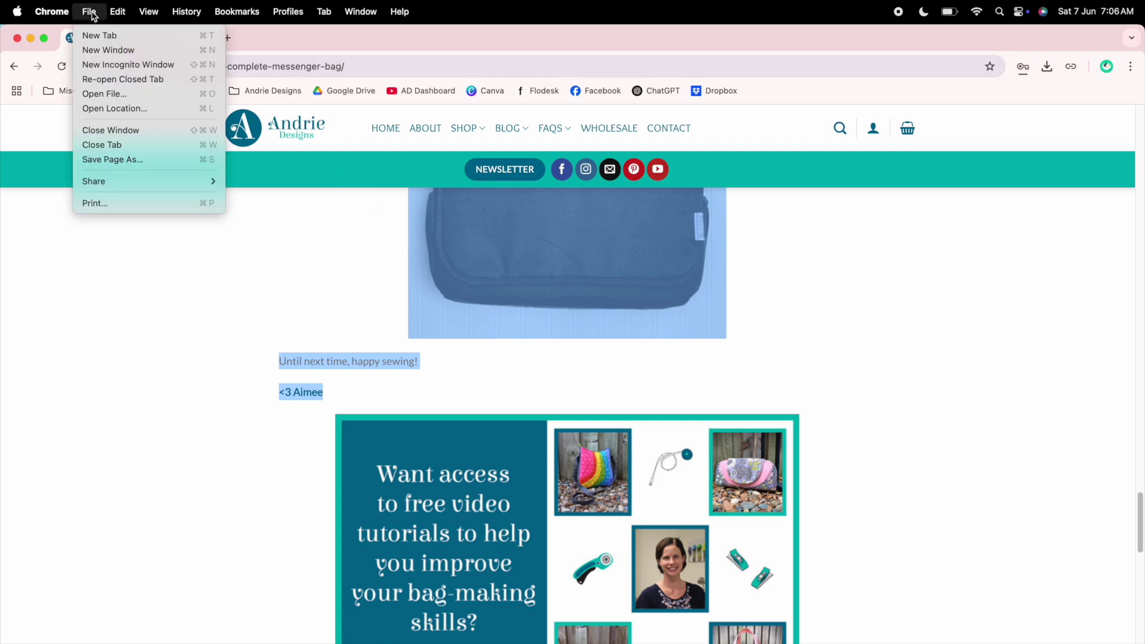
Step: Print with 'Selection only' ticked under More settings, cutting the printout from 15 to 7 sheets
{"action": "left_click", "coordinate": [97, 204]}
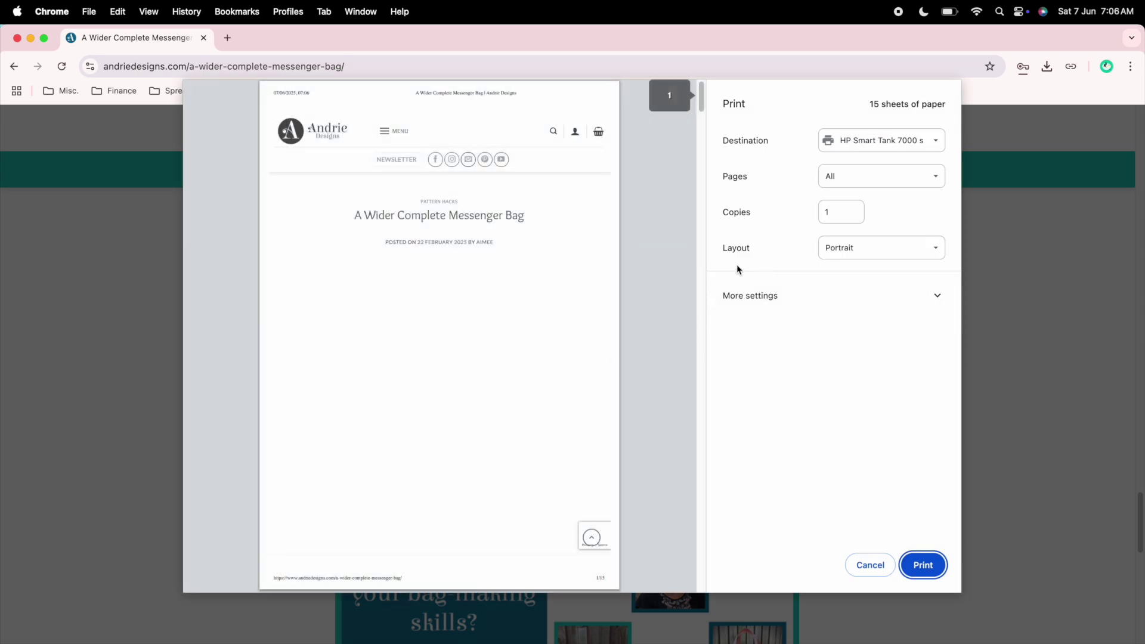
{"action": "left_click", "coordinate": [773, 305]}
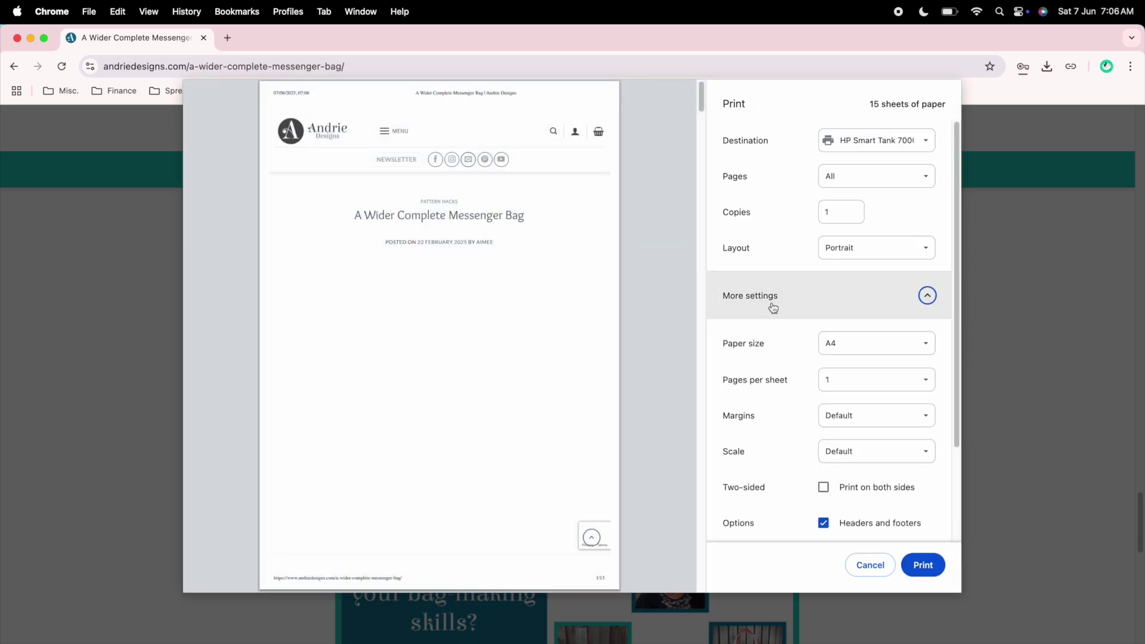
{"action": "scroll", "coordinate": [773, 316], "scroll_direction": "down", "scroll_amount": 2}
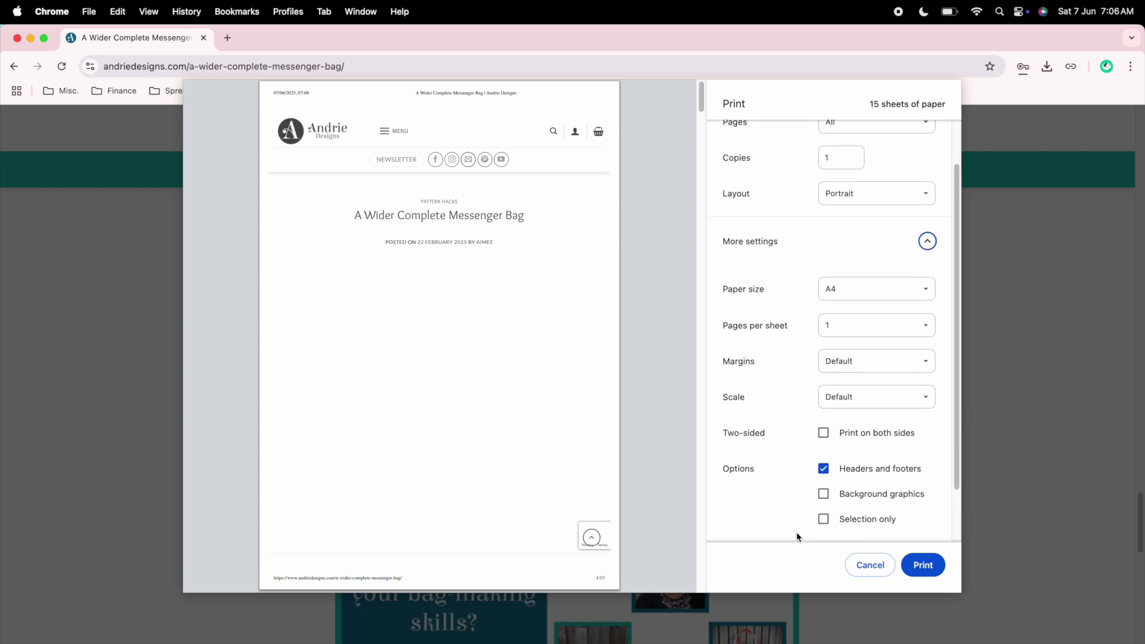
{"action": "left_click", "coordinate": [823, 520]}
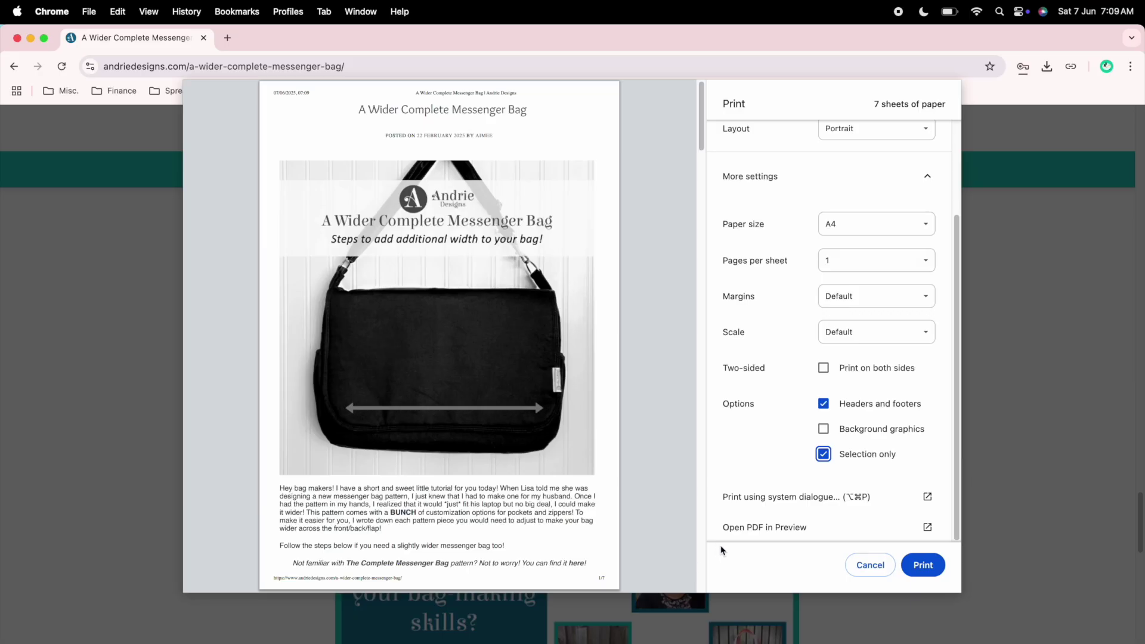
Step: Open the 7-page printout as a PDF in Preview and scroll through its pages
{"action": "left_click", "coordinate": [928, 528]}
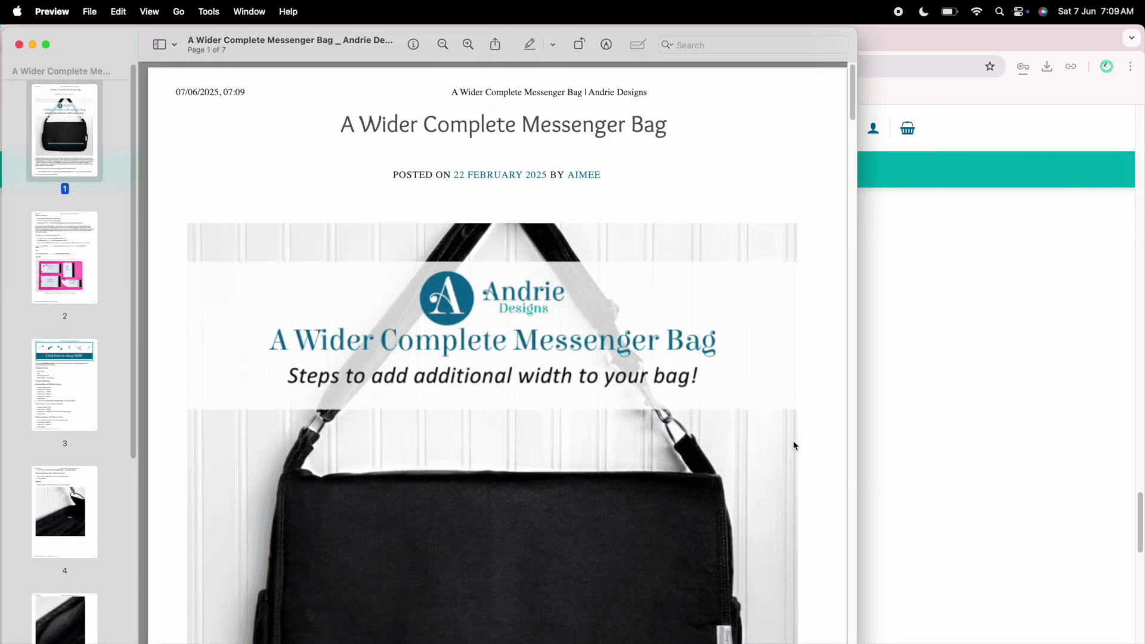
{"action": "scroll", "coordinate": [348, 256], "scroll_direction": "down", "scroll_amount": 5}
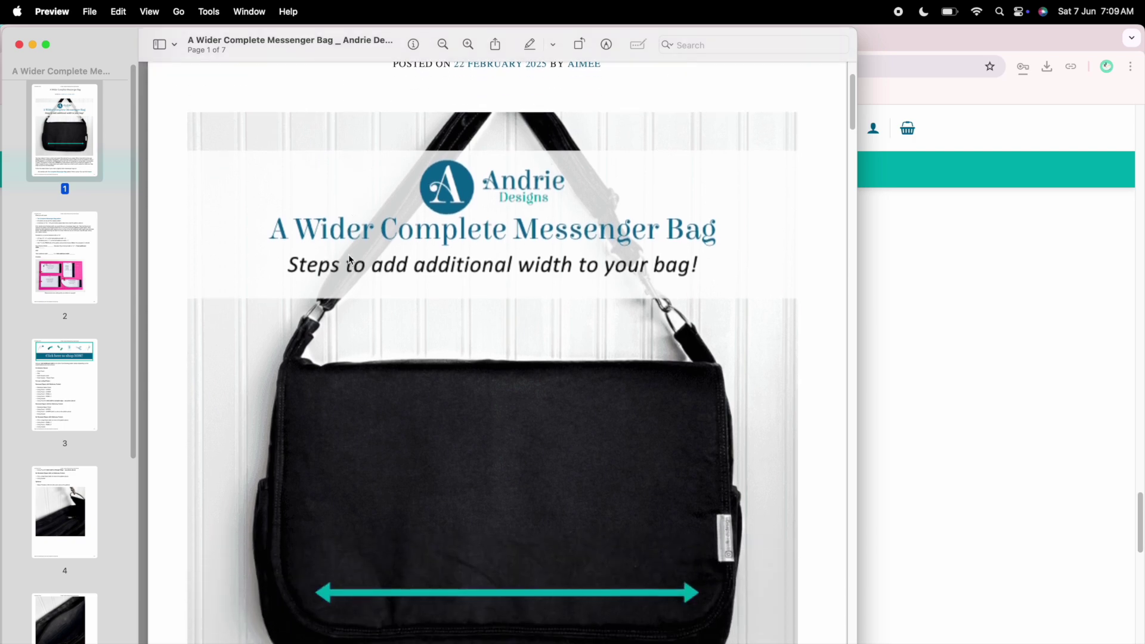
{"action": "scroll", "coordinate": [337, 330], "scroll_direction": "down", "scroll_amount": 8}
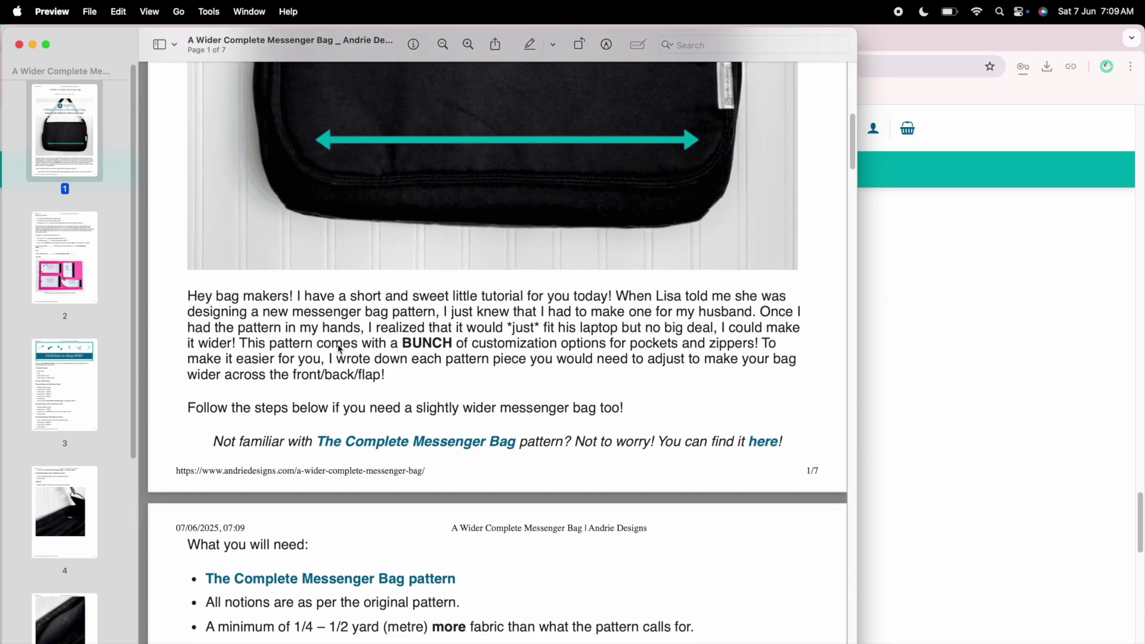
{"action": "scroll", "coordinate": [338, 344], "scroll_direction": "down", "scroll_amount": 10}
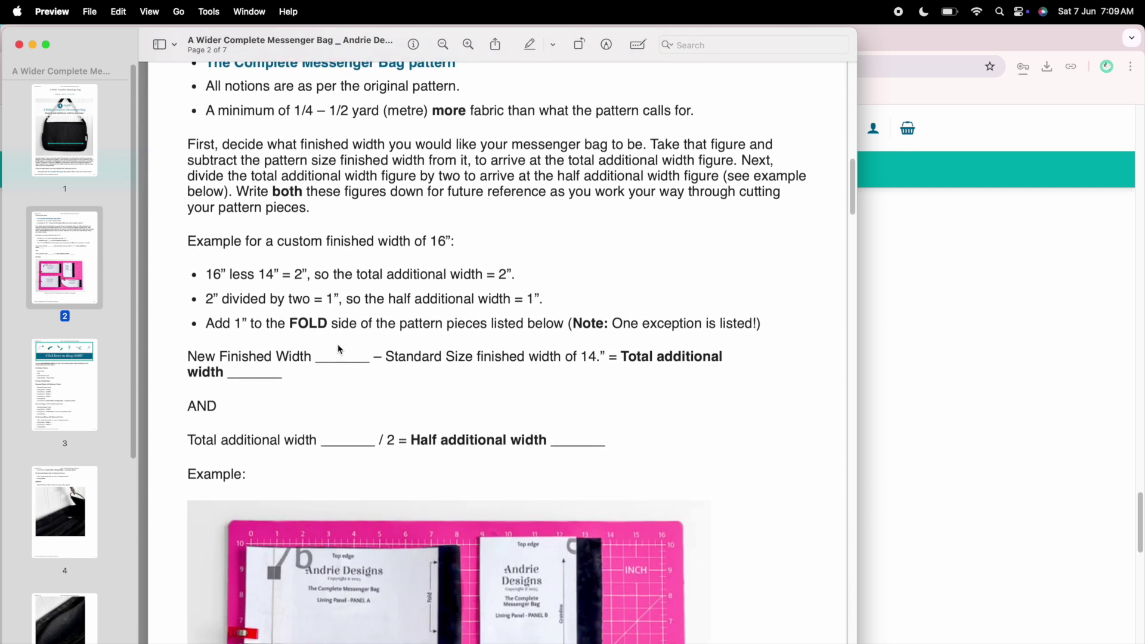
{"action": "scroll", "coordinate": [337, 348], "scroll_direction": "down", "scroll_amount": 6}
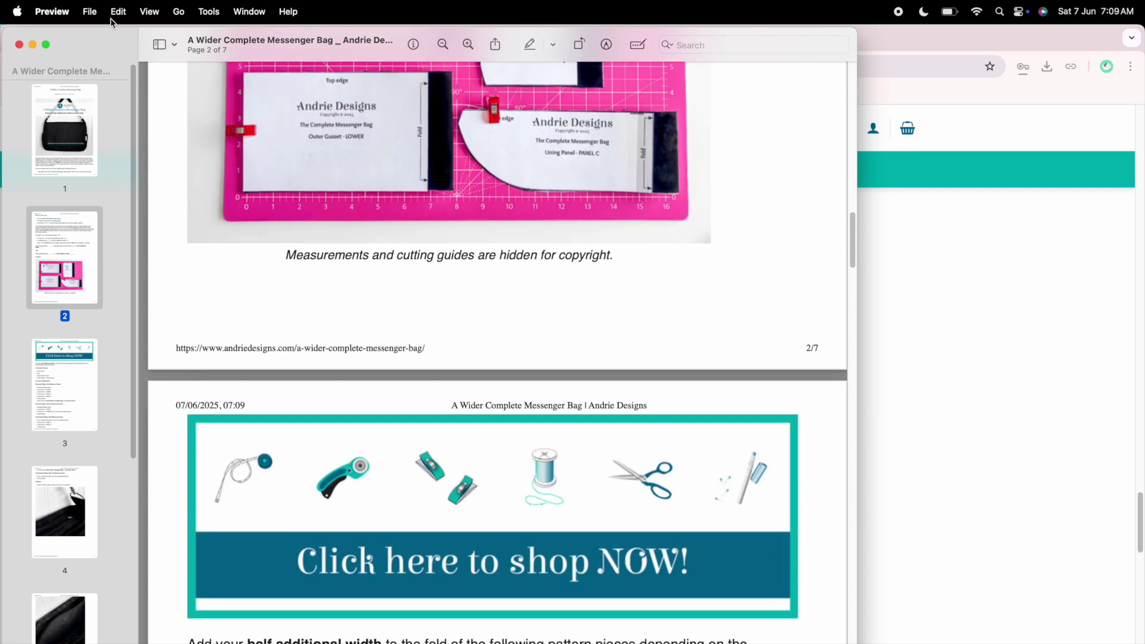
{"action": "left_click", "coordinate": [90, 12]}
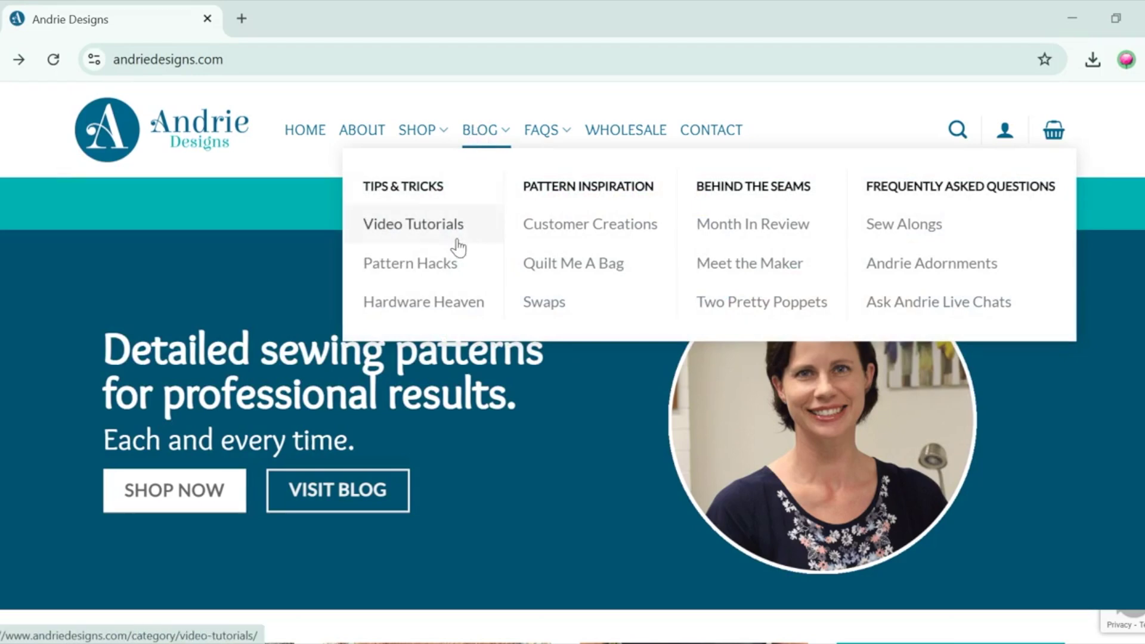
Step: Open the 'Little Freehand Clear Vinyl Hack' post from Pattern Hacks and start selecting its text
{"action": "left_click", "coordinate": [446, 272]}
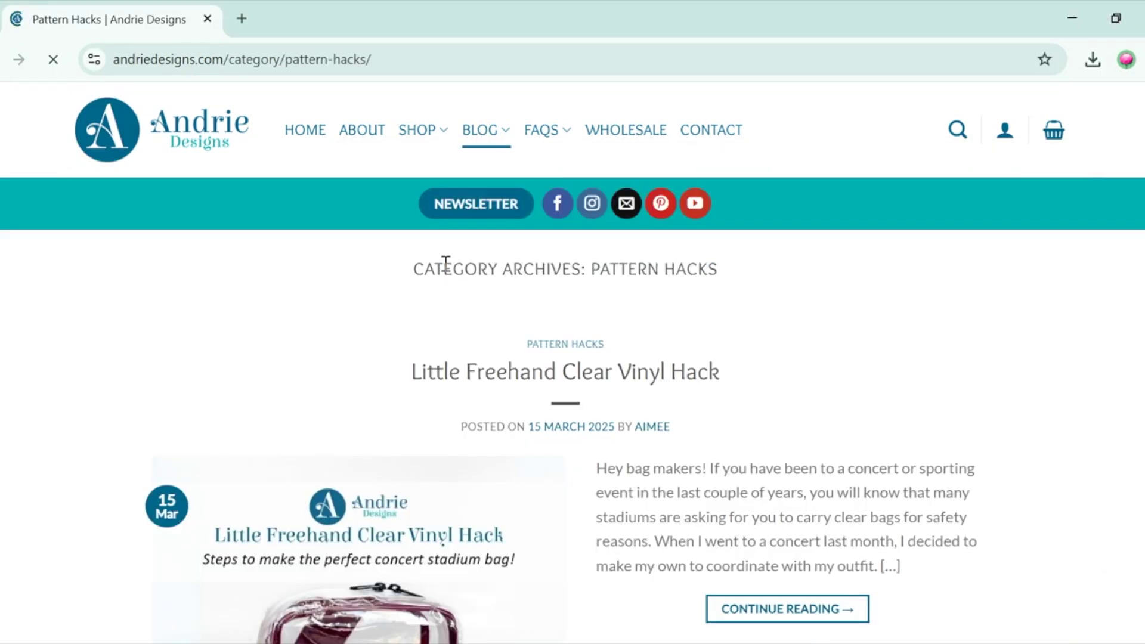
{"action": "scroll", "coordinate": [434, 409], "scroll_direction": "down", "scroll_amount": 3}
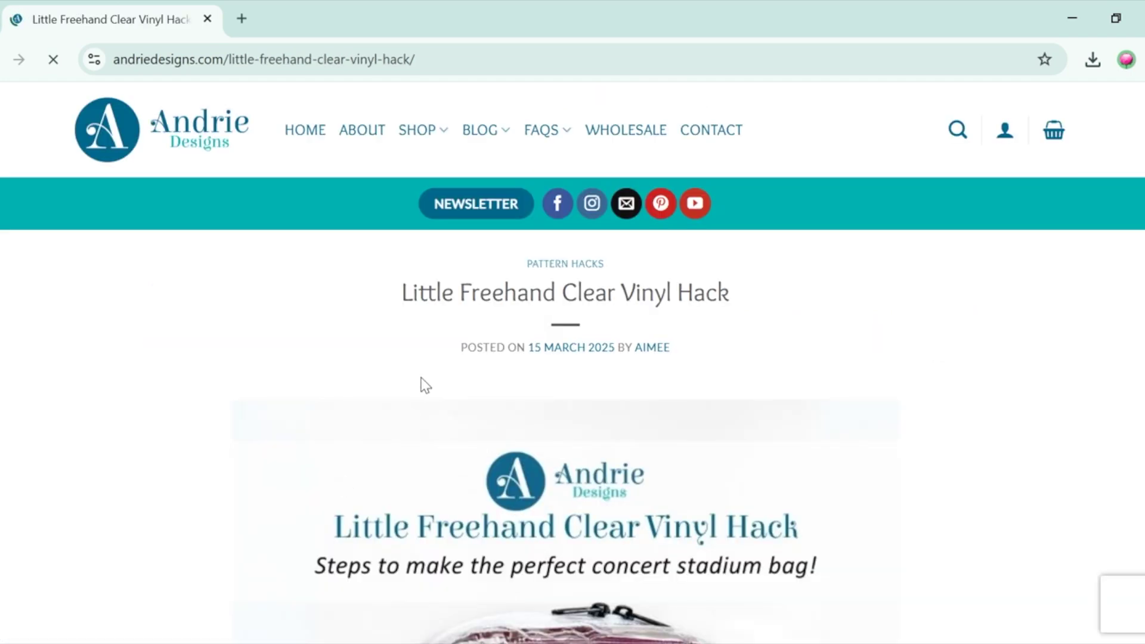
{"action": "left_click_drag", "start_coordinate": [407, 293], "coordinate": [650, 393]}
Step: Select the clear vinyl hack post text from its title down to the 'Happy sewing!' sign-off
{"action": "scroll", "coordinate": [647, 390], "scroll_direction": "down", "scroll_amount": 4}
{"action": "scroll", "coordinate": [649, 394], "scroll_direction": "down", "scroll_amount": 15}
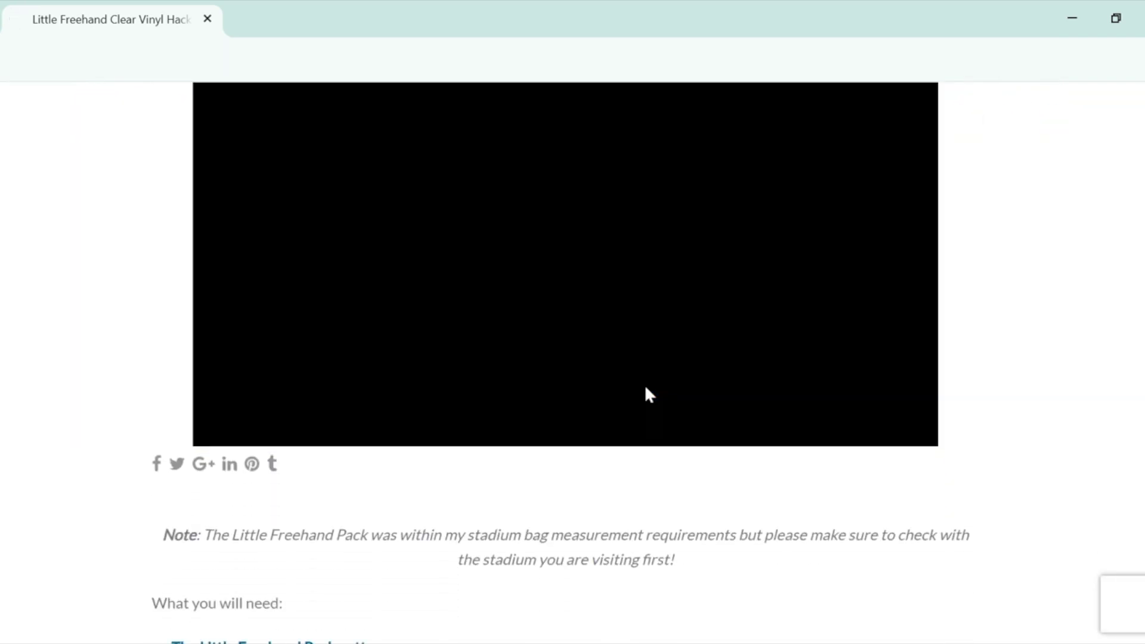
{"action": "scroll", "coordinate": [649, 395], "scroll_direction": "down", "scroll_amount": 20}
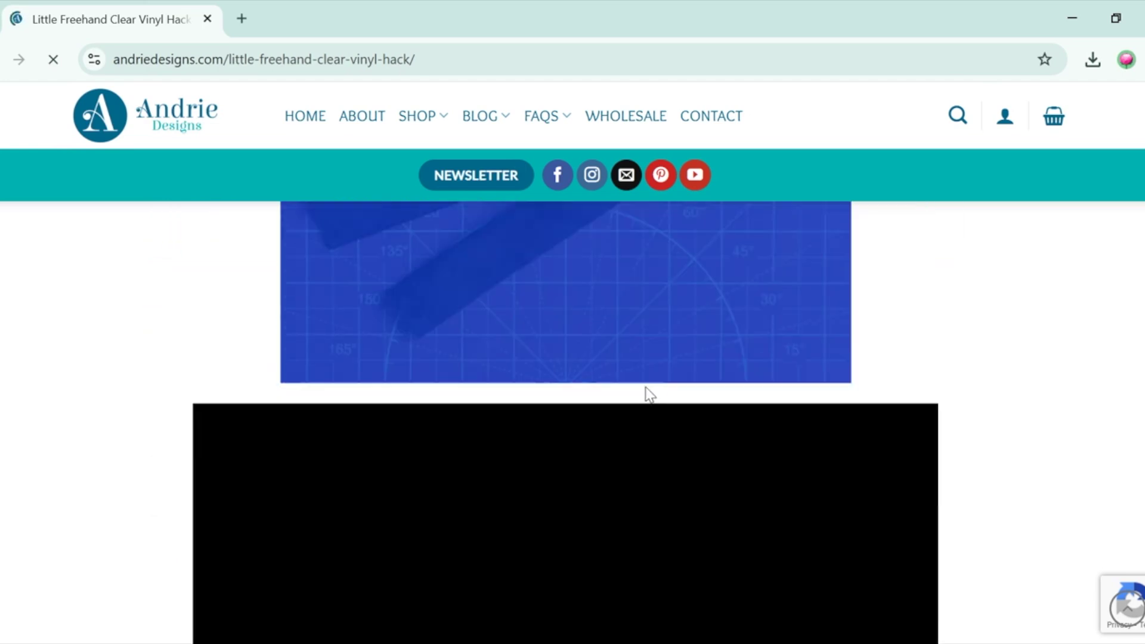
{"action": "scroll", "coordinate": [650, 394], "scroll_direction": "down", "scroll_amount": 20}
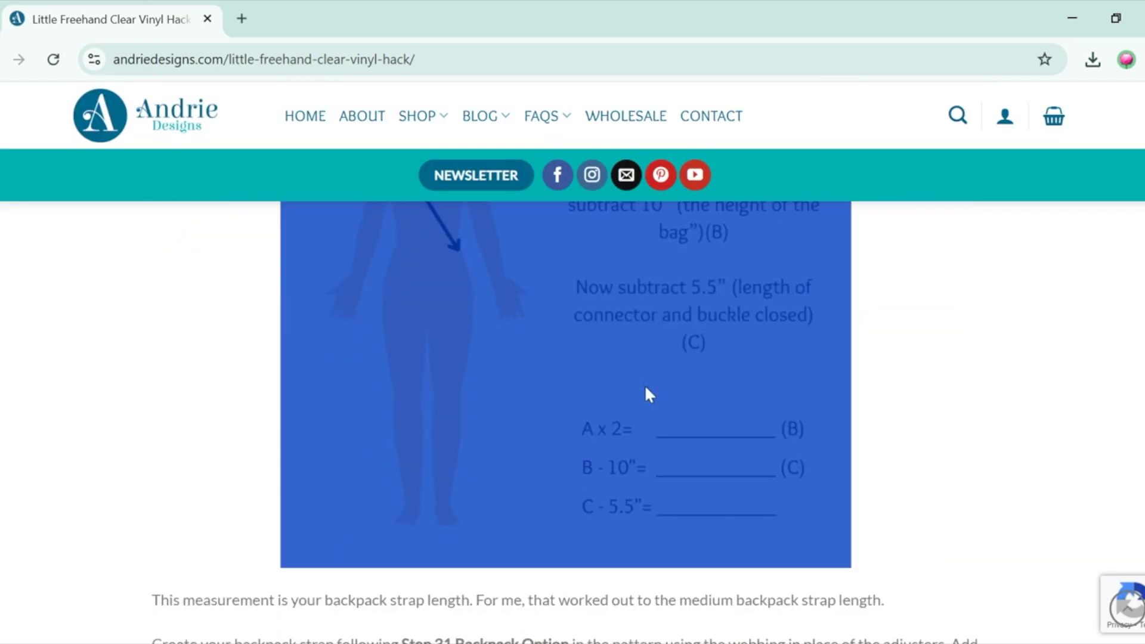
{"action": "scroll", "coordinate": [649, 395], "scroll_direction": "down", "scroll_amount": 20}
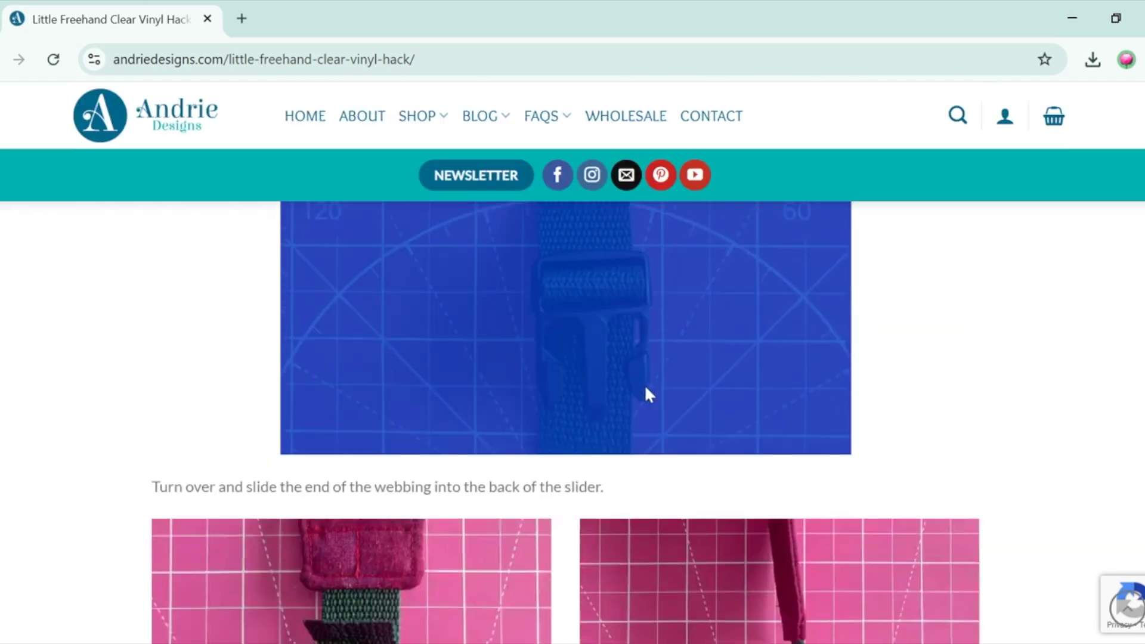
{"action": "scroll", "coordinate": [647, 387], "scroll_direction": "down", "scroll_amount": 20}
{"action": "scroll", "coordinate": [646, 387], "scroll_direction": "down", "scroll_amount": 20}
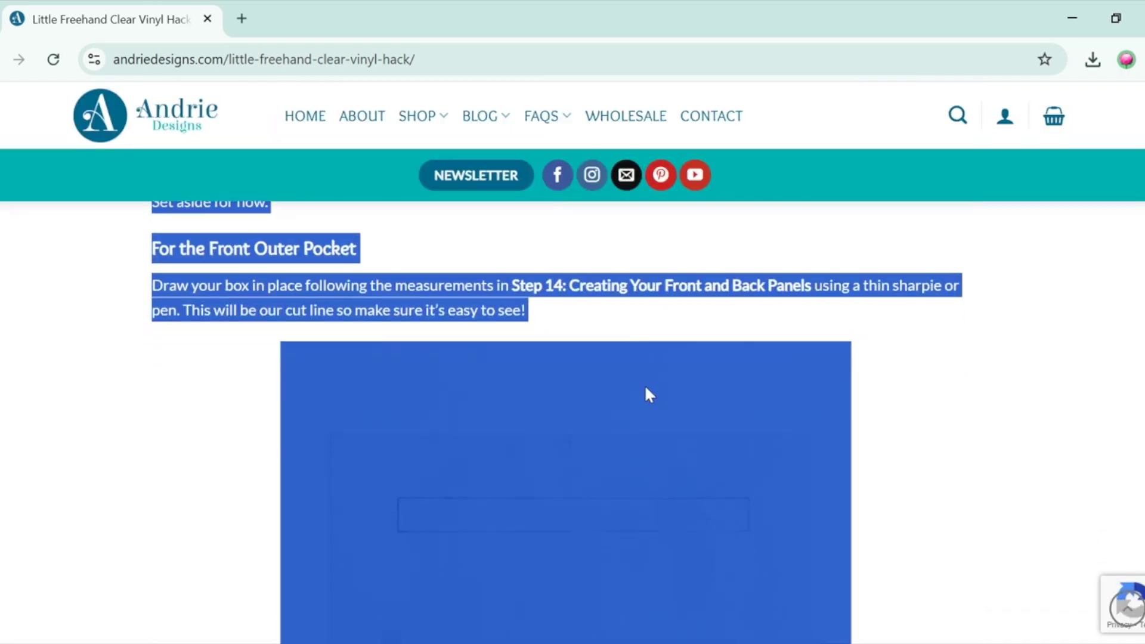
{"action": "scroll", "coordinate": [649, 395], "scroll_direction": "down", "scroll_amount": 20}
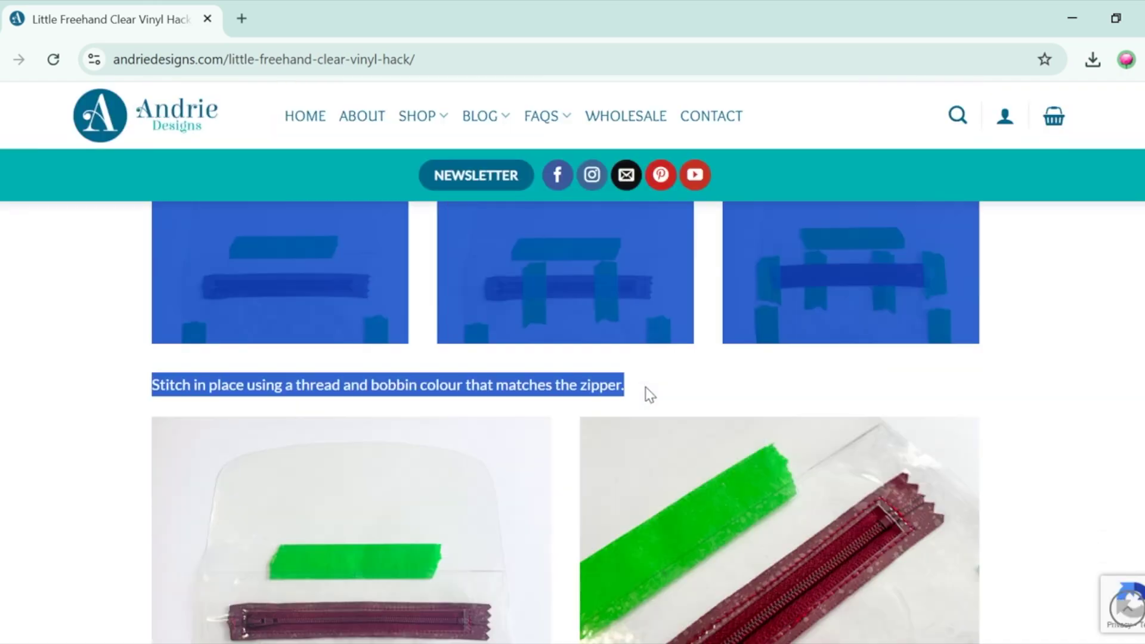
{"action": "scroll", "coordinate": [648, 392], "scroll_direction": "down", "scroll_amount": 20}
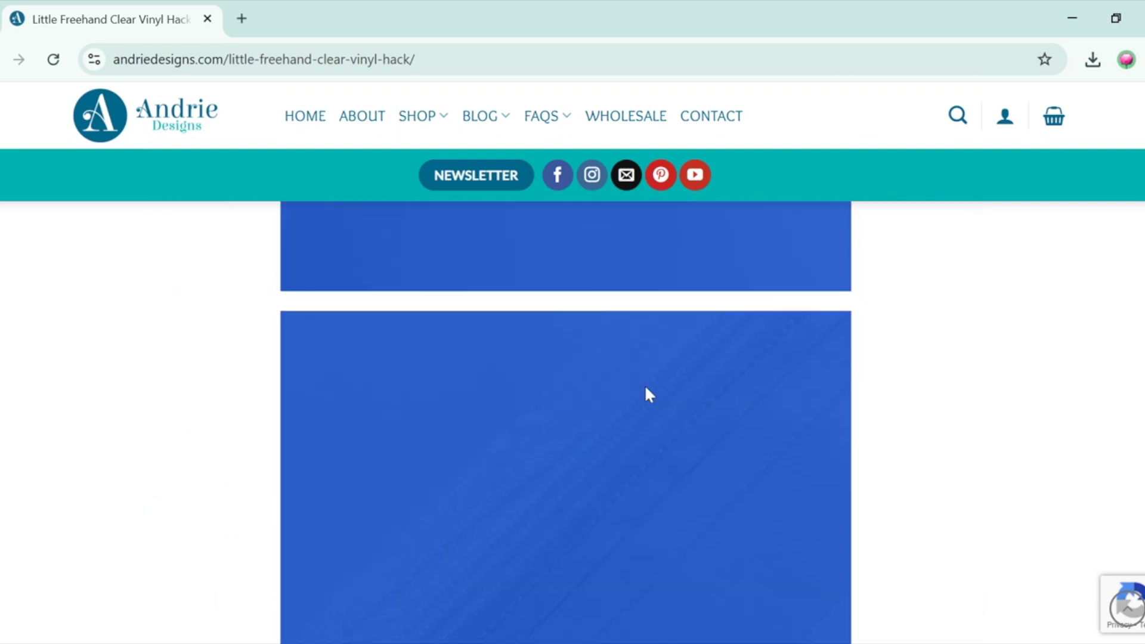
{"action": "scroll", "coordinate": [649, 395], "scroll_direction": "down", "scroll_amount": 20}
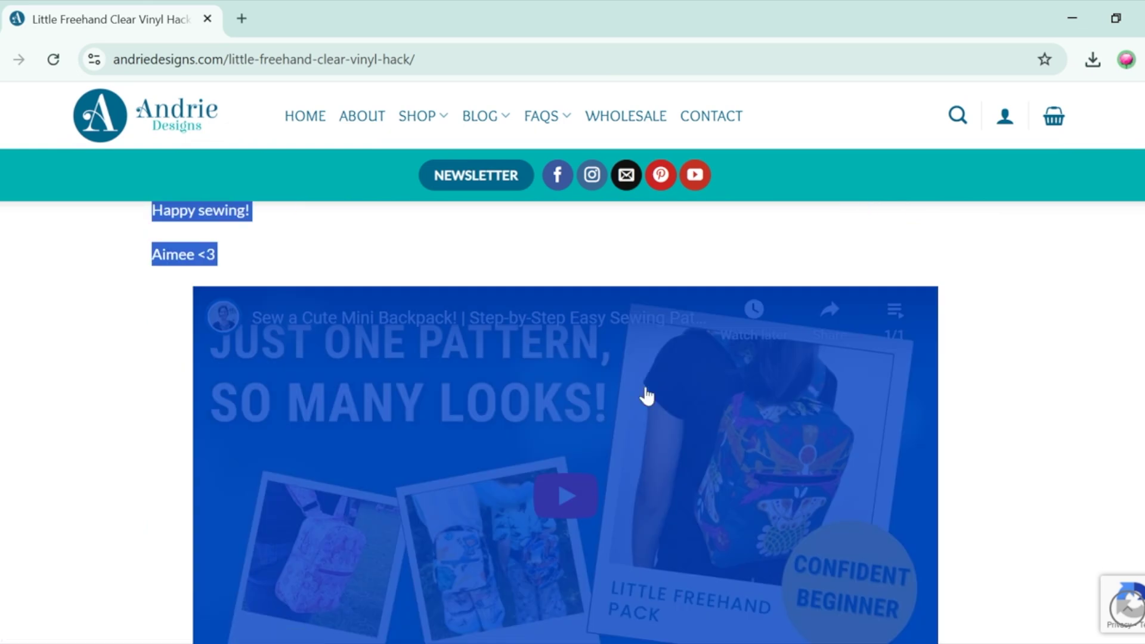
{"action": "scroll", "coordinate": [646, 395], "scroll_direction": "up", "scroll_amount": 2}
{"action": "left_click_drag", "start_coordinate": [647, 395], "coordinate": [274, 374]}
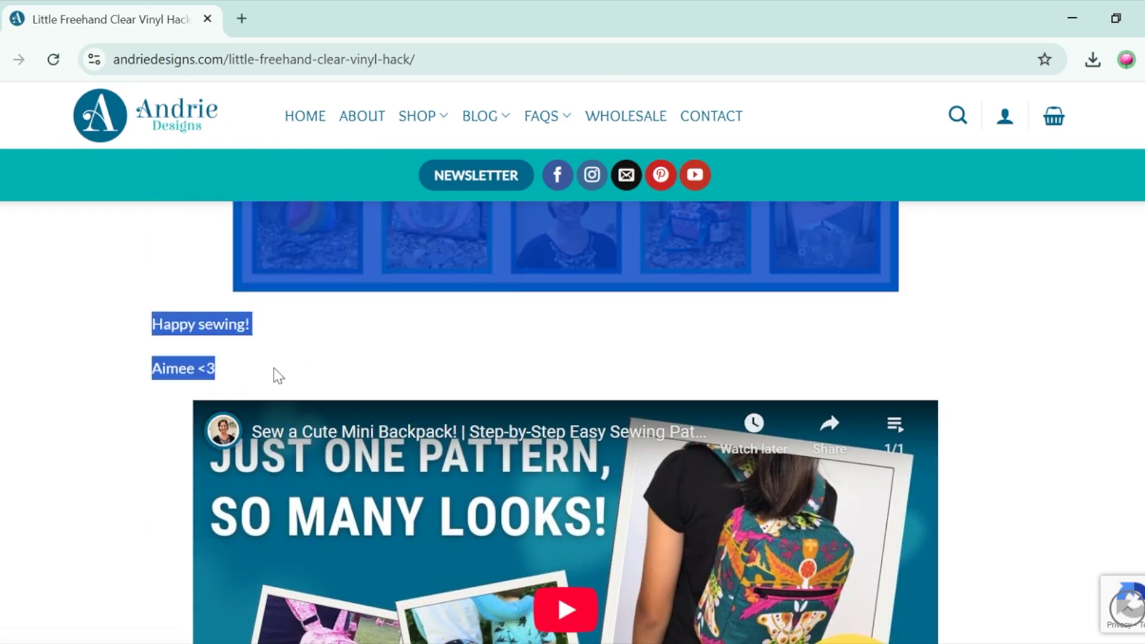
{"action": "right_click", "coordinate": [198, 322]}
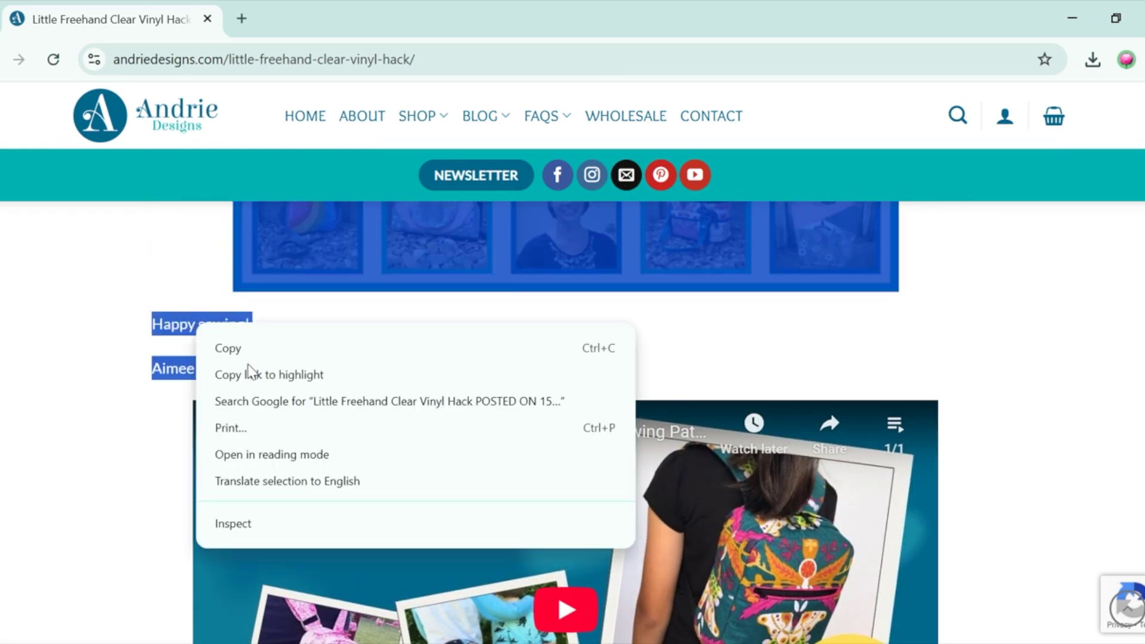
Step: Print the selection from the context menu and confirm 'Selection only' is ticked under More settings
{"action": "left_click", "coordinate": [237, 428]}
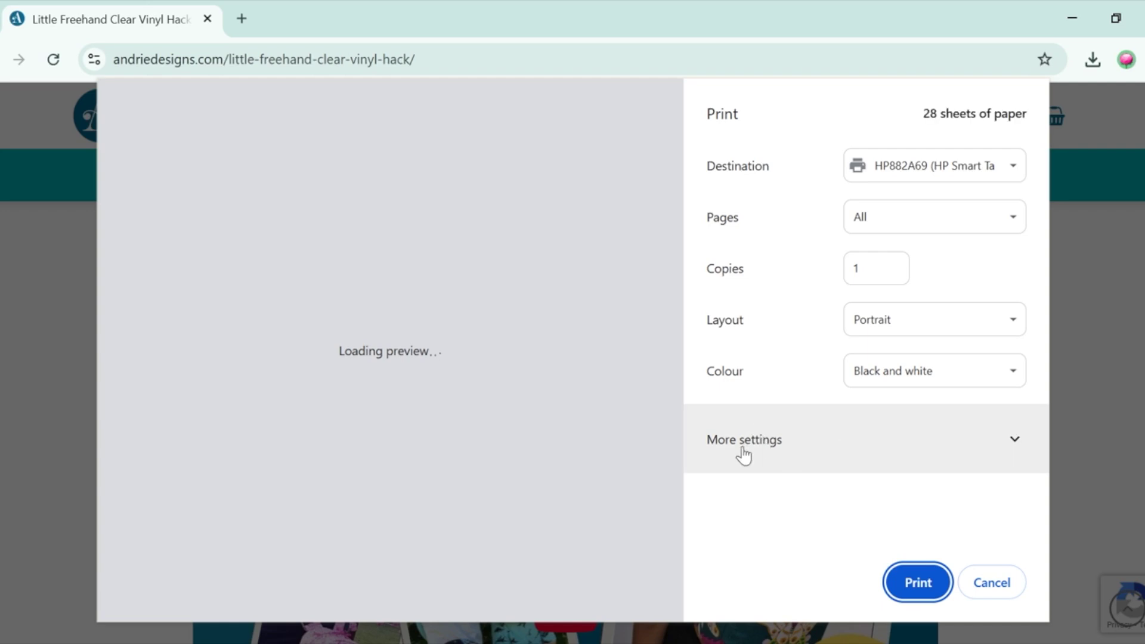
{"action": "left_click", "coordinate": [791, 447]}
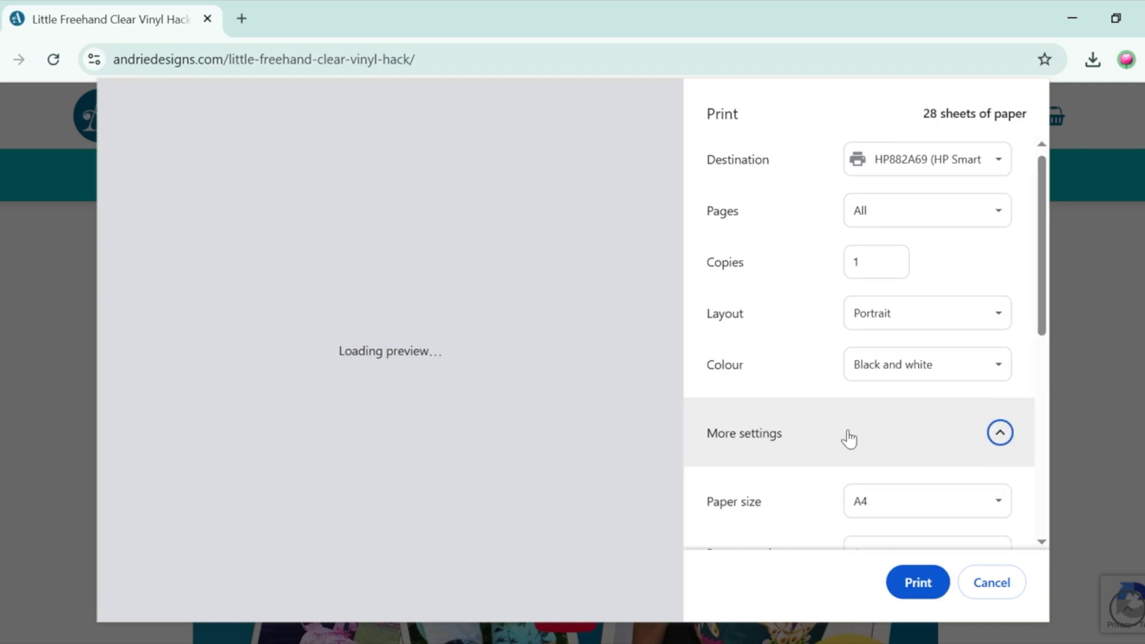
{"action": "scroll", "coordinate": [849, 439], "scroll_direction": "down", "scroll_amount": 8}
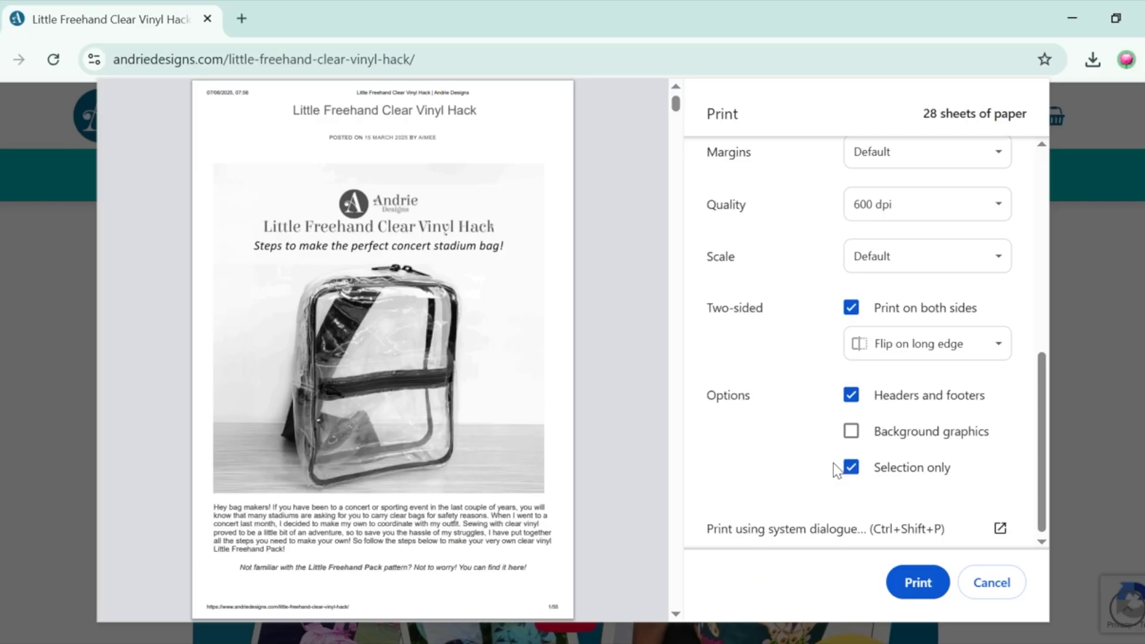
{"action": "scroll", "coordinate": [506, 238], "scroll_direction": "up", "scroll_amount": 6}
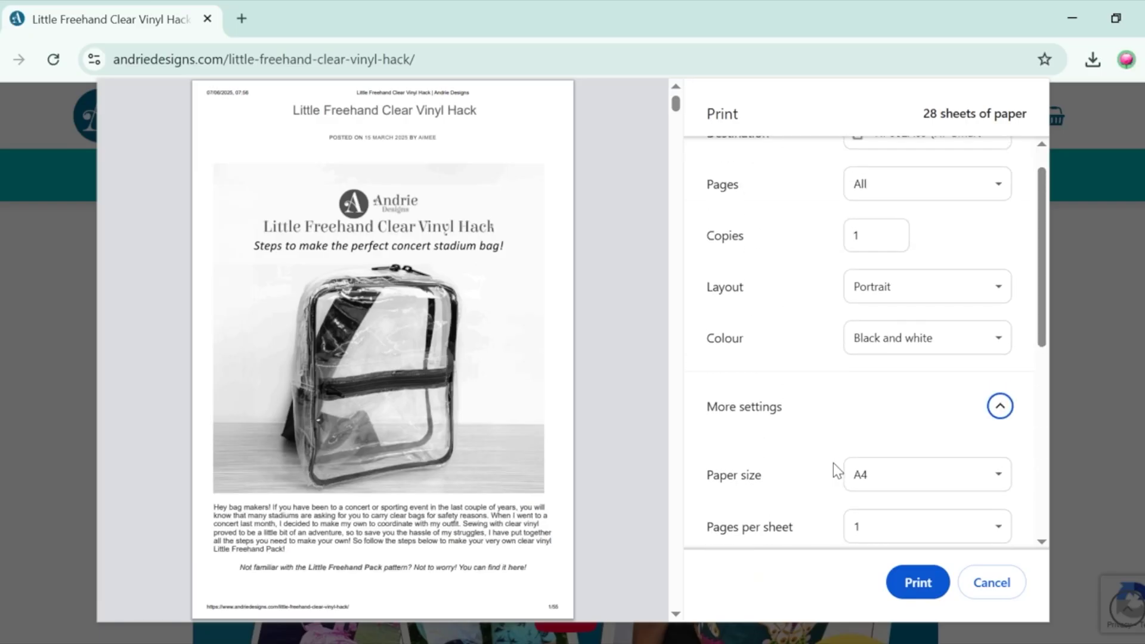
Step: Switch the print destination to Save as PDF, previewing 55 pages in colour
{"action": "scroll", "coordinate": [833, 462], "scroll_direction": "up", "scroll_amount": 1}
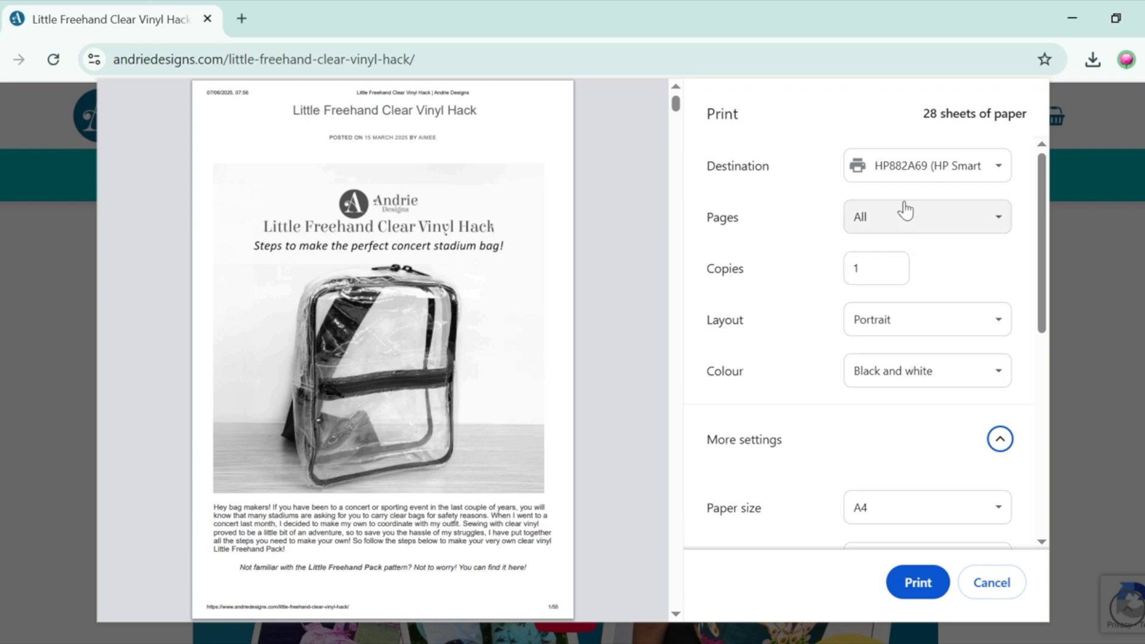
{"action": "left_click", "coordinate": [900, 171]}
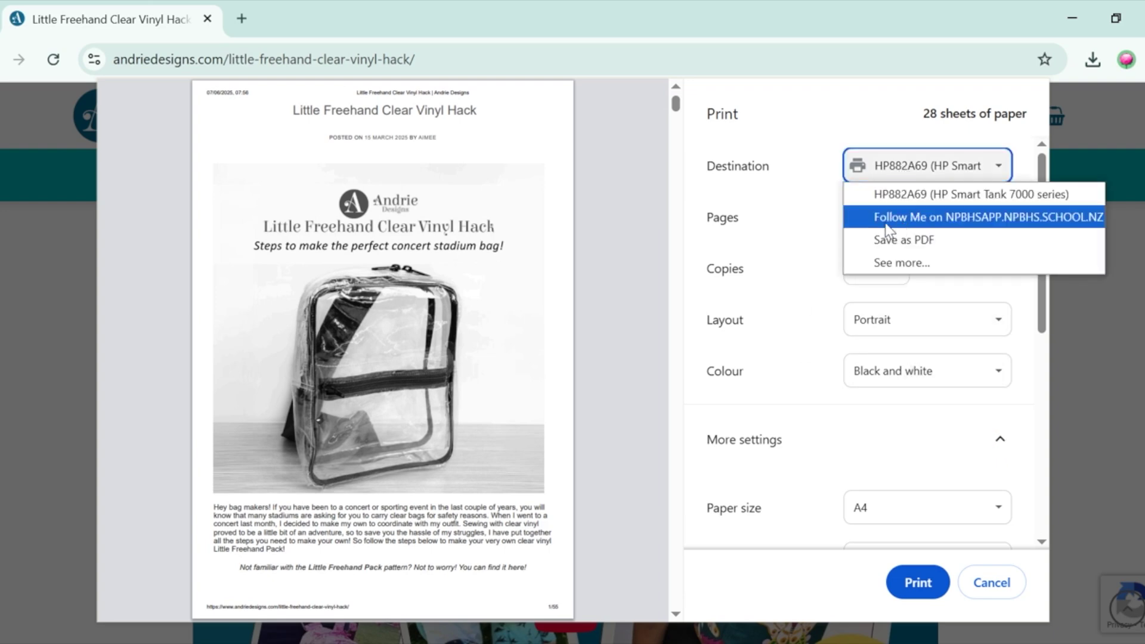
{"action": "left_click", "coordinate": [958, 235]}
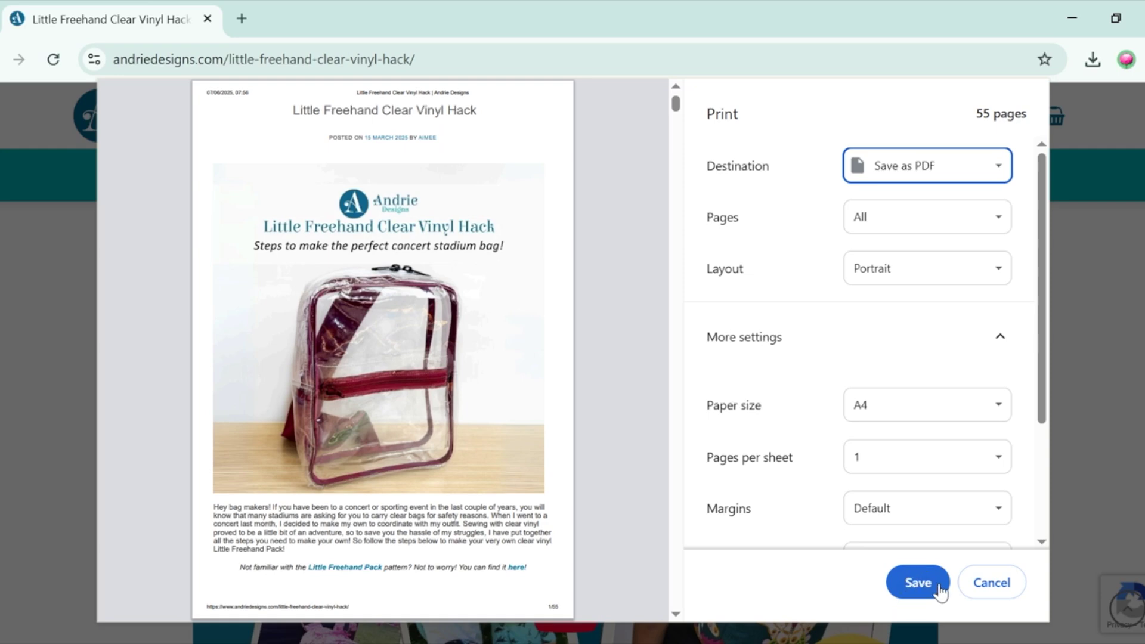
{"action": "left_click", "coordinate": [913, 173]}
Step: Choose the HP882A69 printer as destination, printing 28 sheets in black and white
{"action": "left_click", "coordinate": [913, 197]}
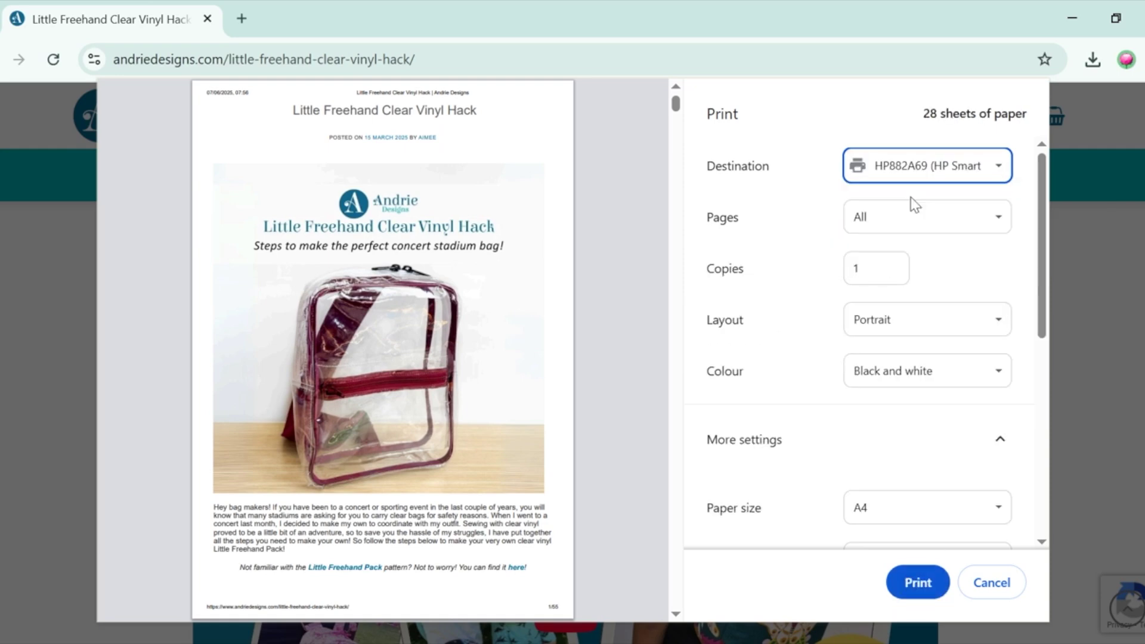